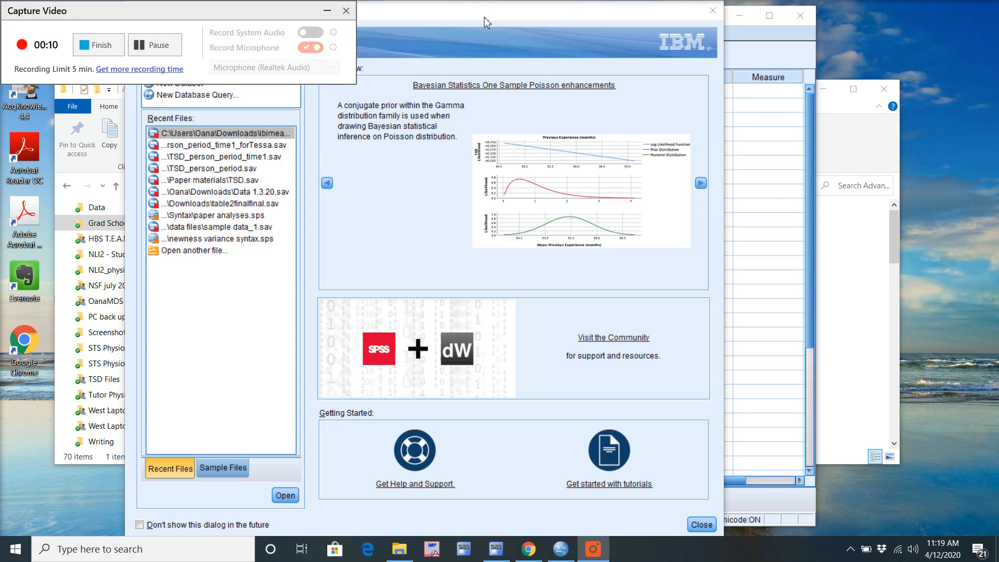
Close the welcome dialog and the file explorer window, and maximize the empty data editor
{"action": "left_click", "coordinate": [327, 11]}
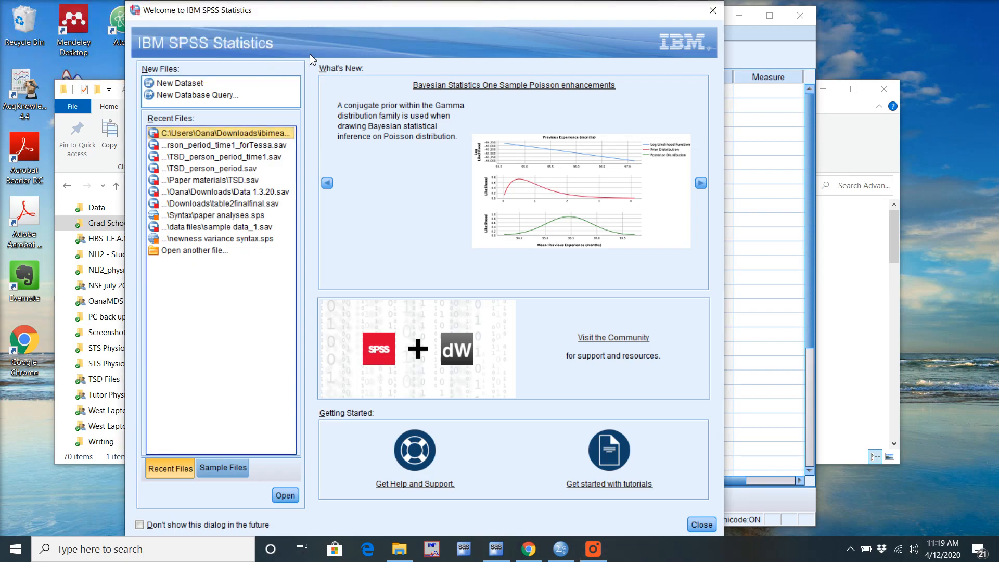
{"action": "left_click", "coordinate": [702, 525]}
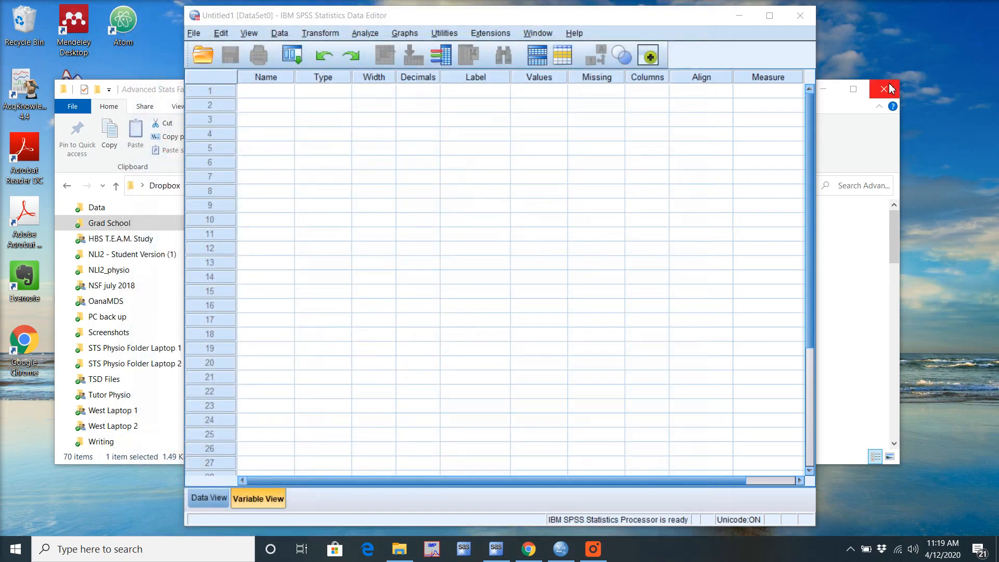
{"action": "left_click", "coordinate": [886, 89]}
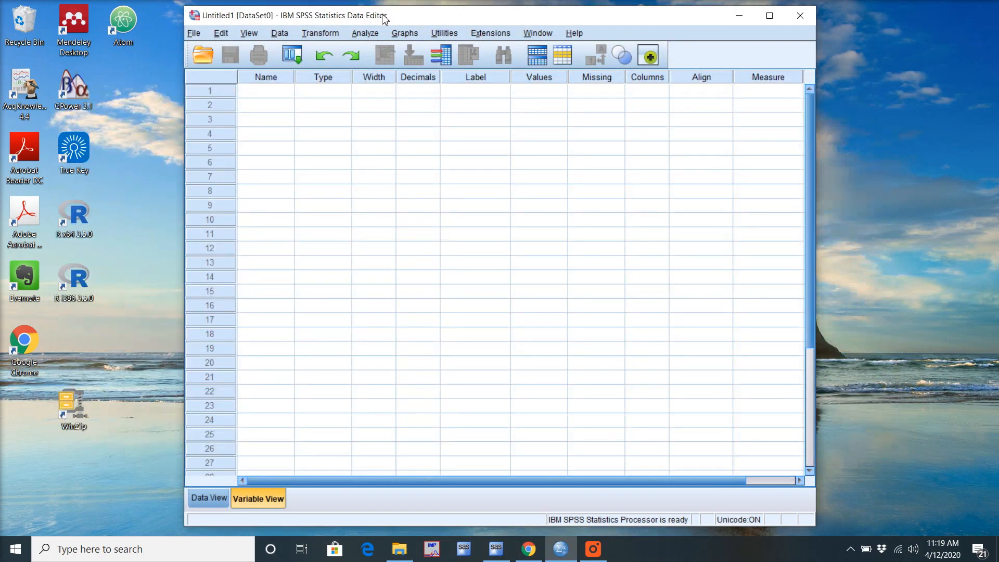
{"action": "double_click", "coordinate": [384, 20]}
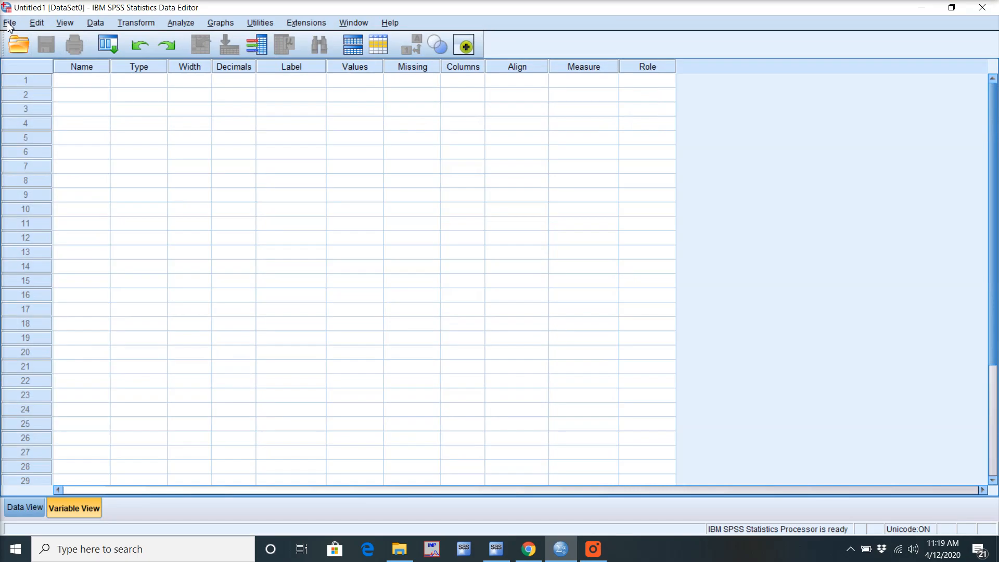
Start a text data import of Sadex1.txt from the Downloads folder
{"action": "left_click", "coordinate": [10, 24]}
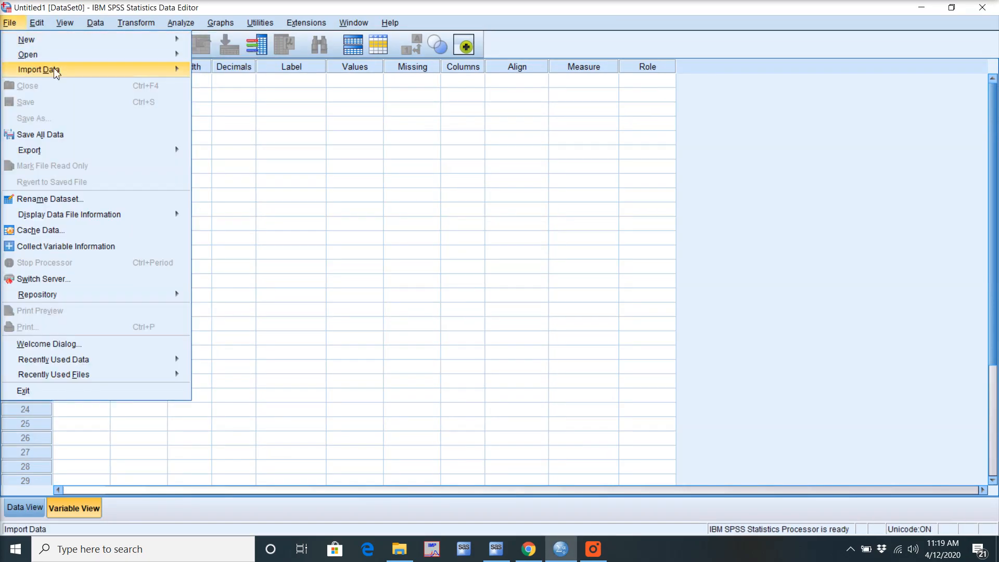
{"action": "mouse_move", "coordinate": [170, 71]}
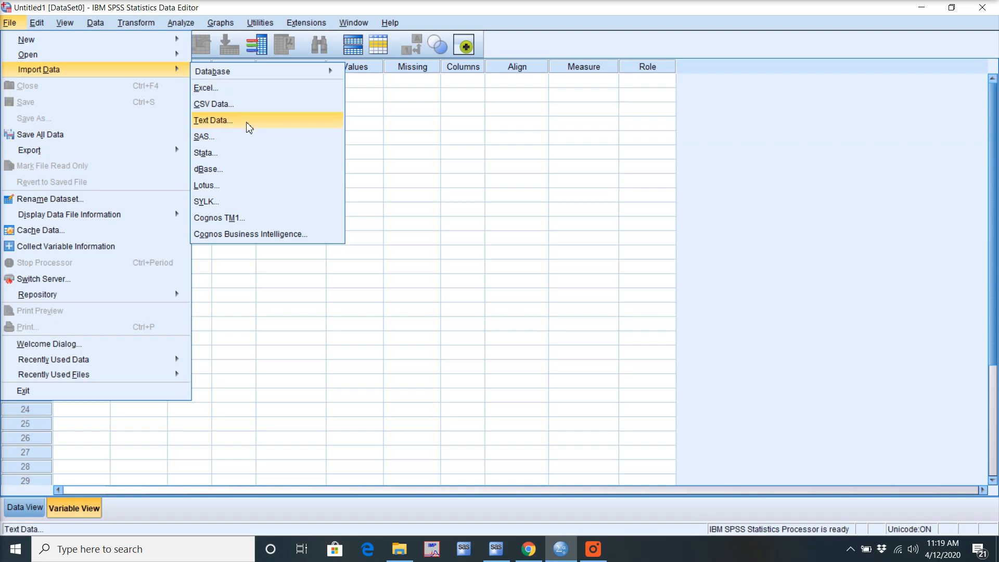
{"action": "left_click", "coordinate": [232, 121]}
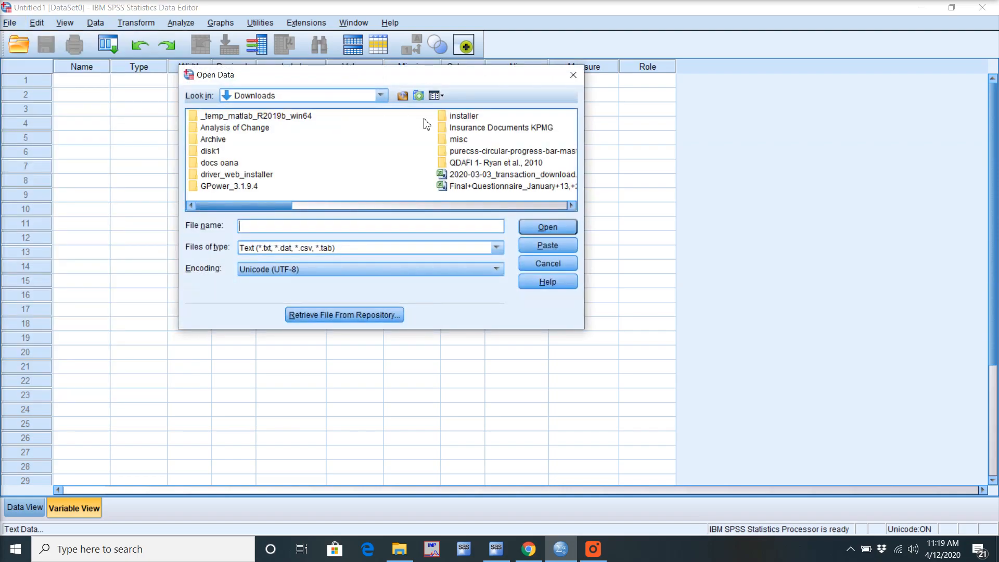
{"action": "left_click_drag", "start_coordinate": [290, 207], "coordinate": [446, 216]}
{"action": "left_click", "coordinate": [294, 116]}
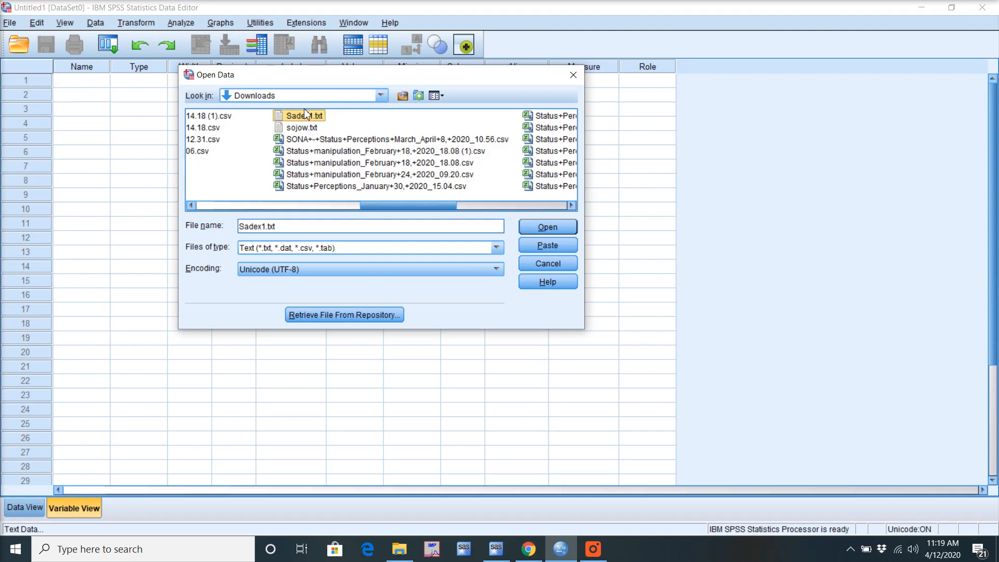
{"action": "left_click", "coordinate": [526, 227]}
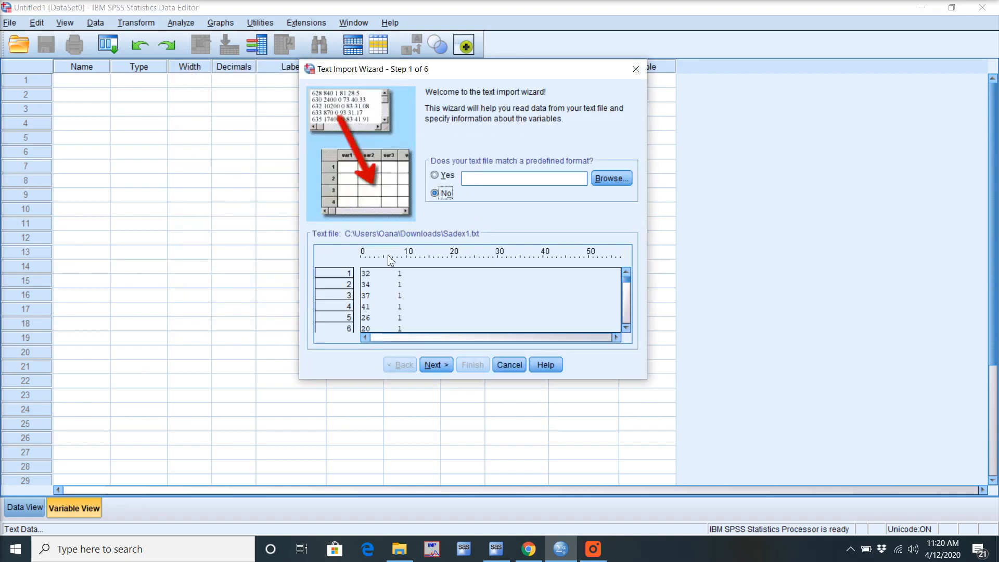
Complete the text import with no predefined format, tab-delimited variables, no variable names in the file and a period as decimal symbol
{"action": "left_click", "coordinate": [433, 364]}
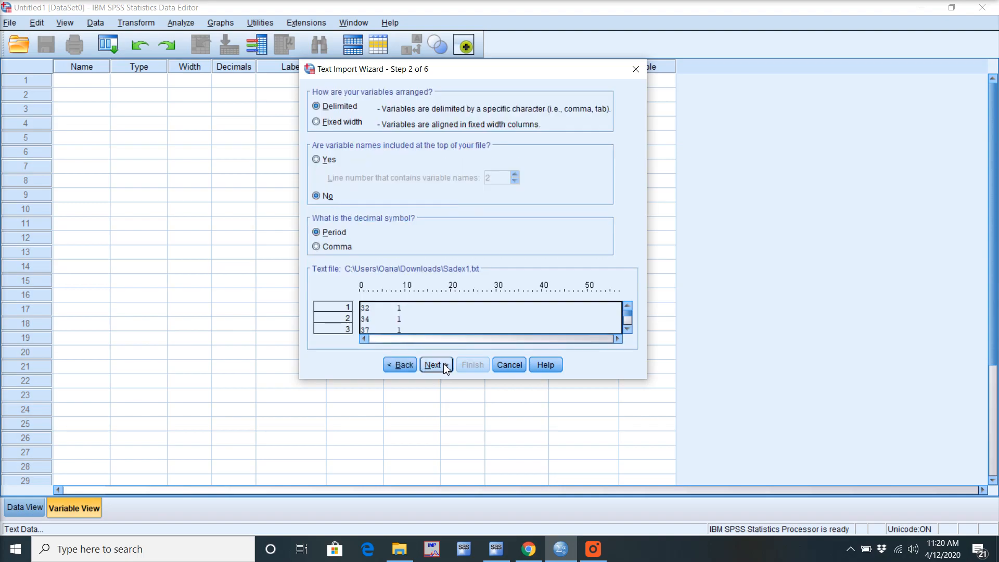
{"action": "left_click", "coordinate": [433, 364]}
{"action": "left_click", "coordinate": [444, 366]}
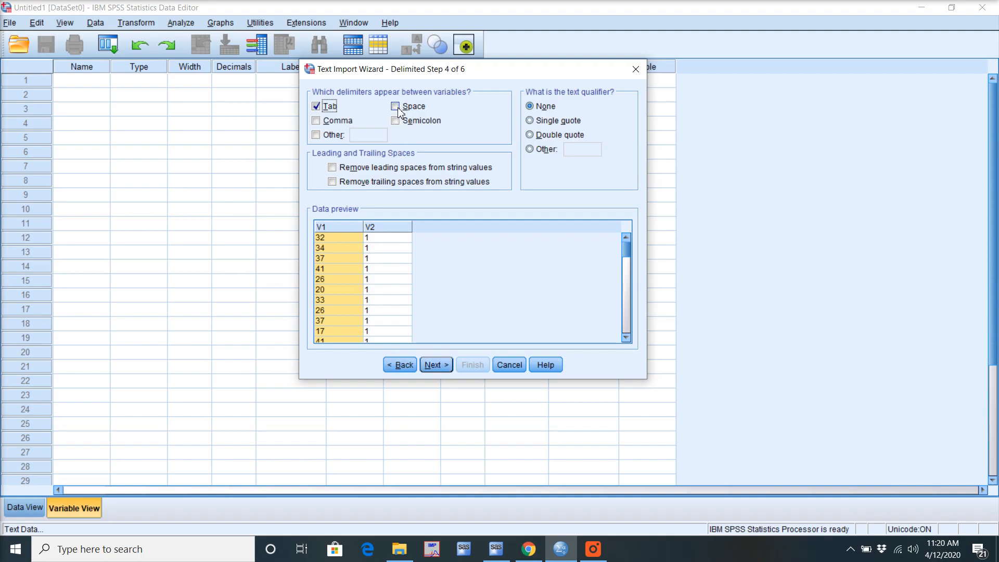
{"action": "left_click", "coordinate": [438, 364]}
{"action": "left_click", "coordinate": [439, 364]}
{"action": "left_click", "coordinate": [473, 364]}
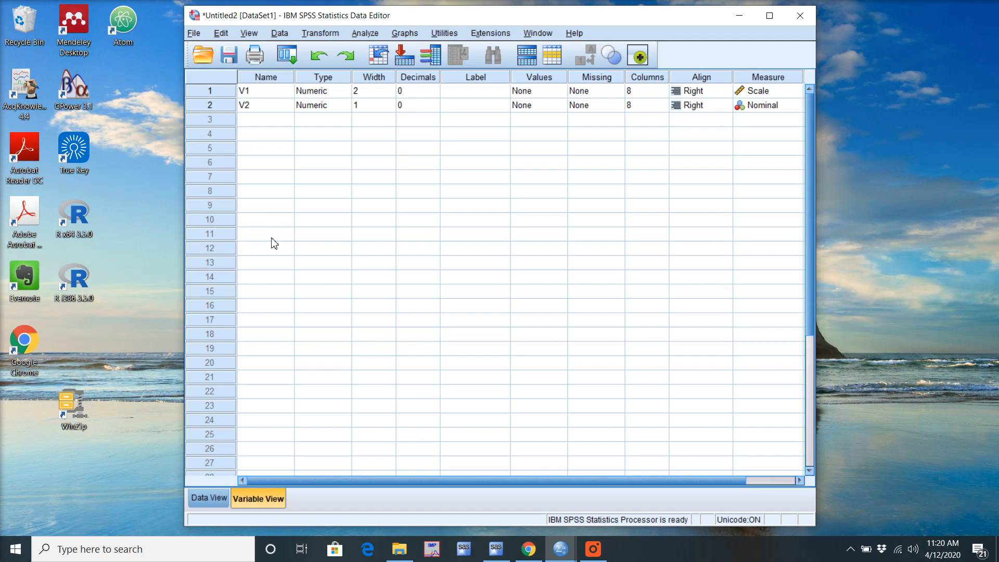
Rename the variable V1 as depression and V2 as drug_or_not
{"action": "left_click", "coordinate": [268, 93]}
{"action": "type", "text": "depression"}
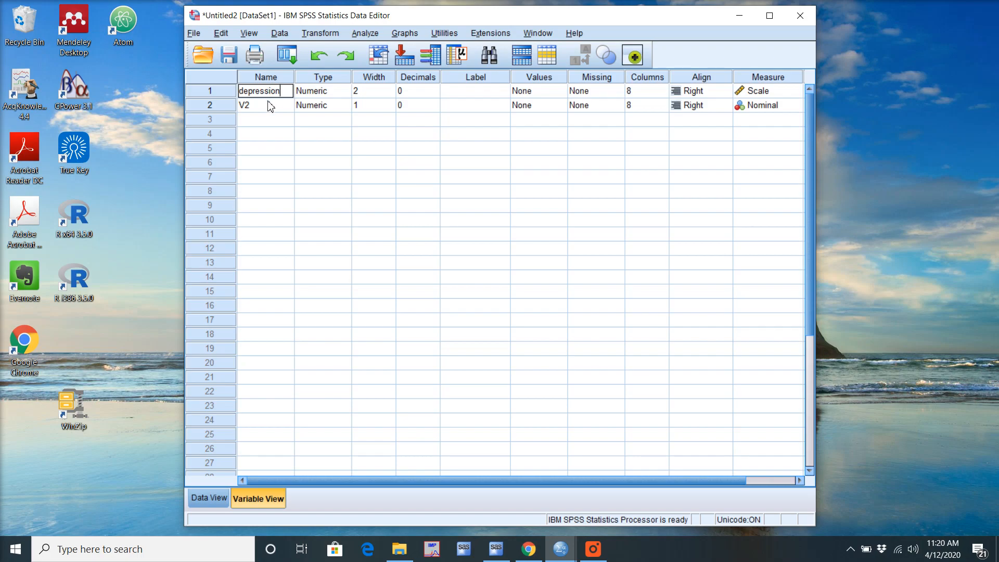
{"action": "left_click", "coordinate": [270, 106]}
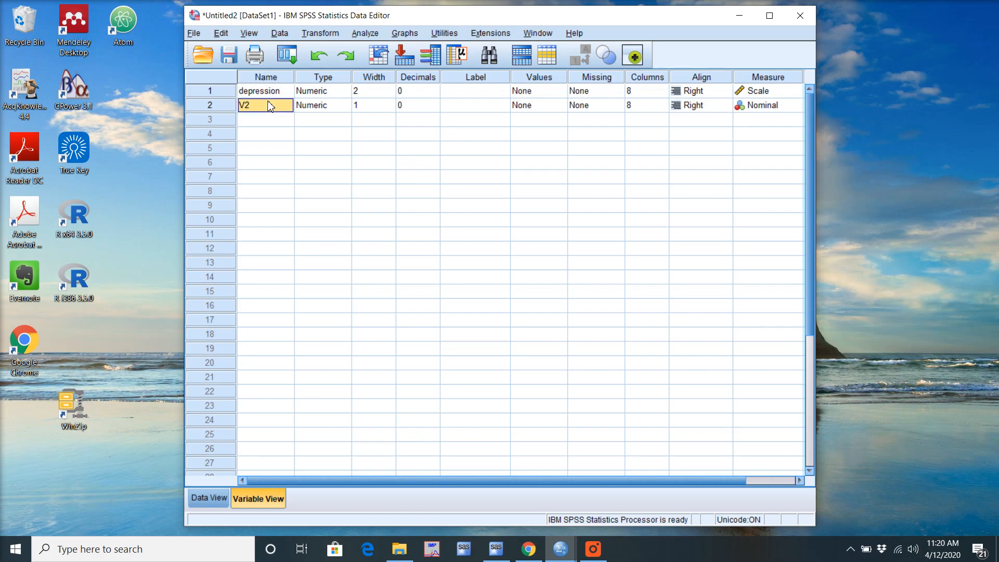
{"action": "left_click", "coordinate": [274, 106]}
{"action": "key", "text": "BackSpace"}
{"action": "key", "text": "BackSpace"}
{"action": "type", "text": "drug_or_not"}
{"action": "key", "text": "Return"}
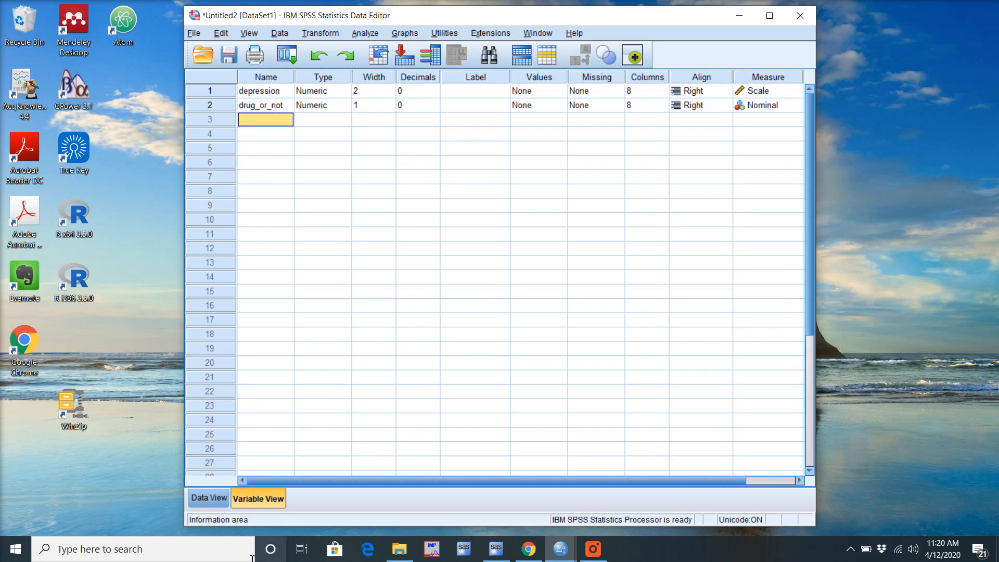
Show the data values and widen the drug_or_not and depression columns so their full names fit
{"action": "left_click", "coordinate": [210, 497]}
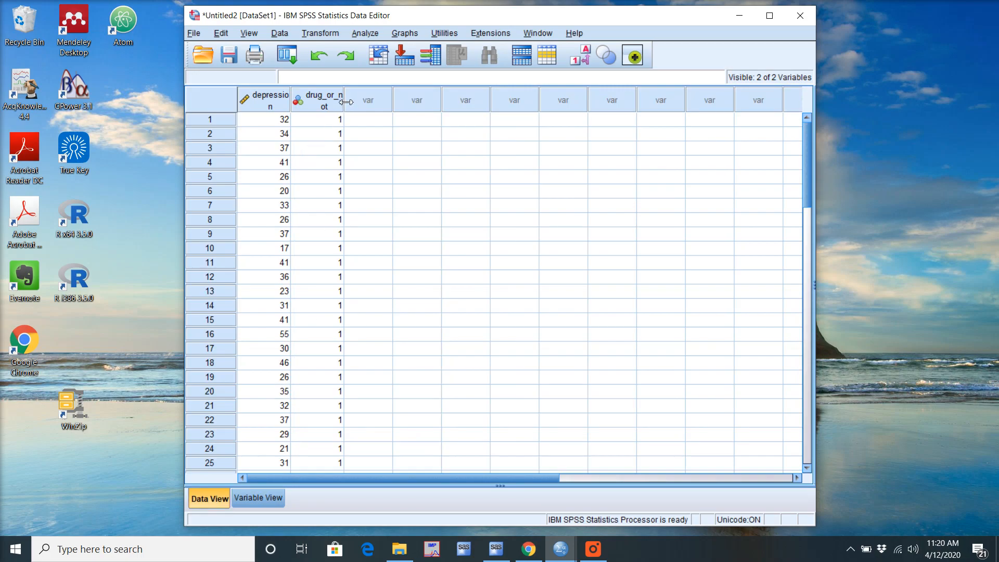
{"action": "left_click_drag", "start_coordinate": [347, 102], "coordinate": [455, 102]}
{"action": "left_click", "coordinate": [290, 100]}
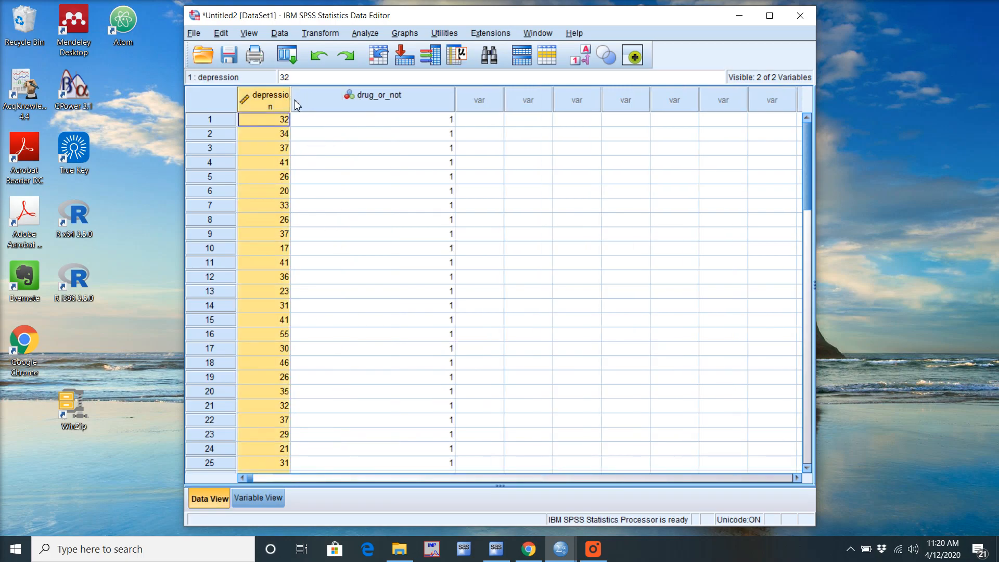
{"action": "left_click_drag", "start_coordinate": [292, 100], "coordinate": [342, 98]}
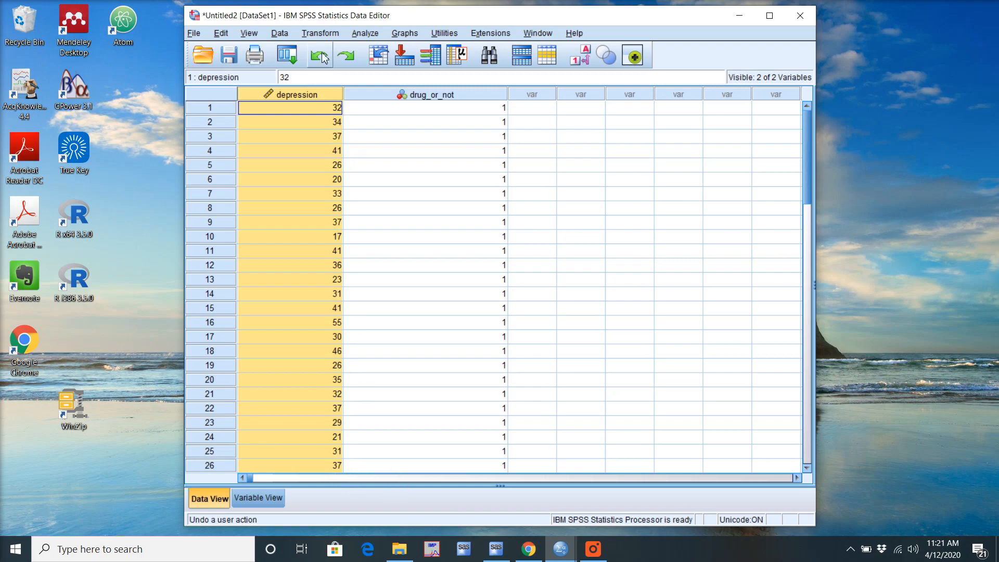
Run the Means procedure with depression as dependent and drug_or_not as independent variable, and view the report in a widened output window
{"action": "left_click", "coordinate": [364, 33]}
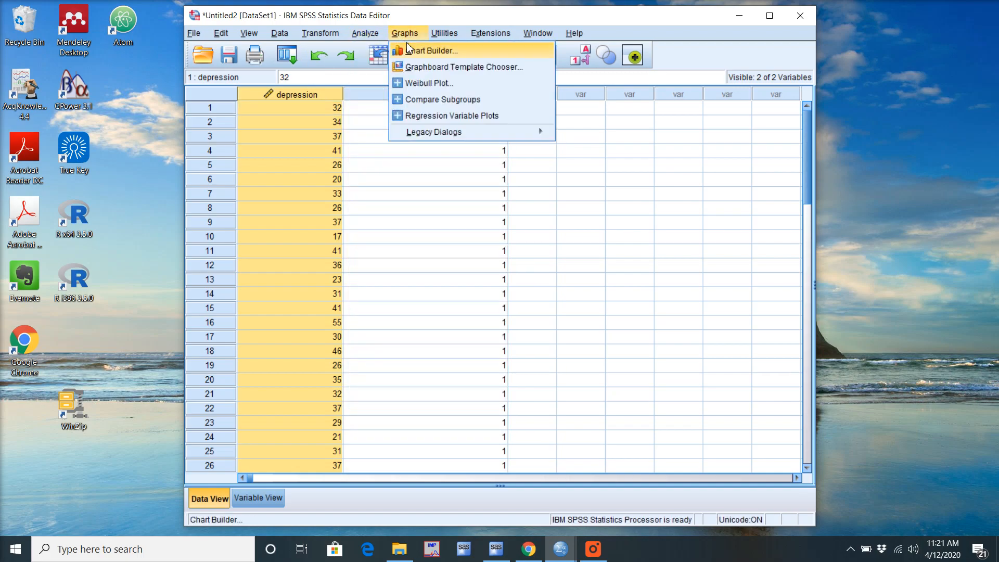
{"action": "mouse_move", "coordinate": [402, 67]}
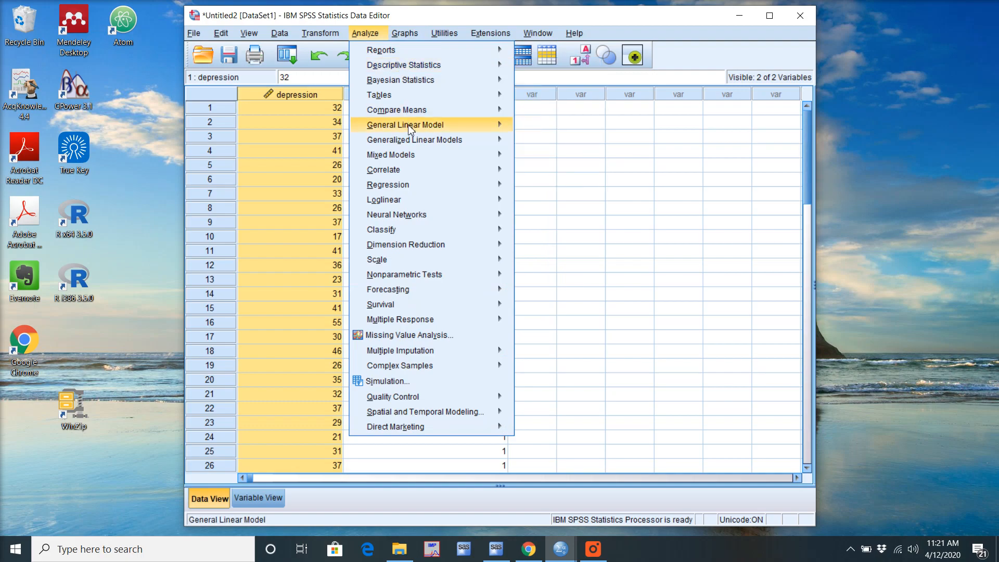
{"action": "mouse_move", "coordinate": [408, 110]}
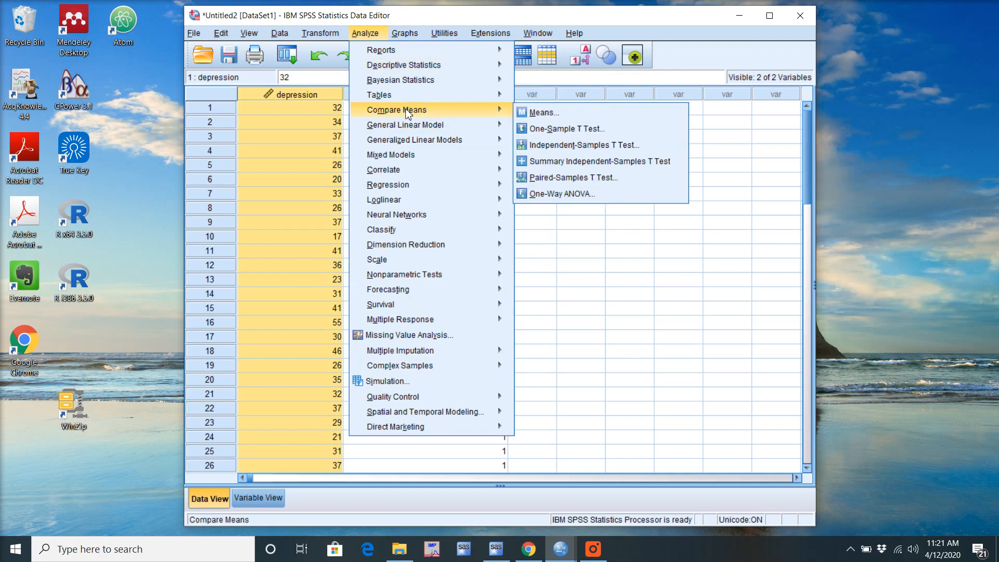
{"action": "left_click", "coordinate": [547, 116]}
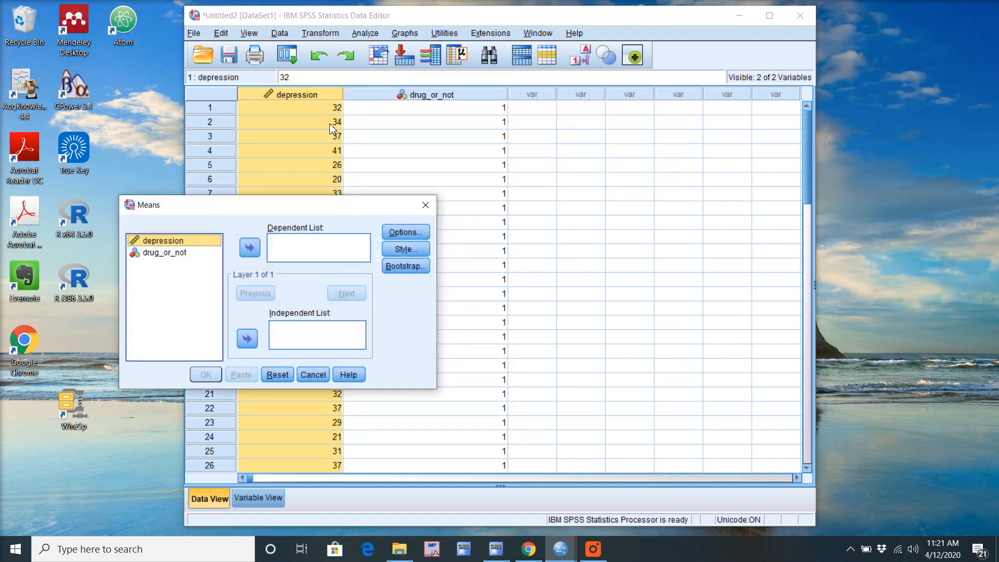
{"action": "left_click", "coordinate": [250, 248]}
{"action": "left_click", "coordinate": [183, 241]}
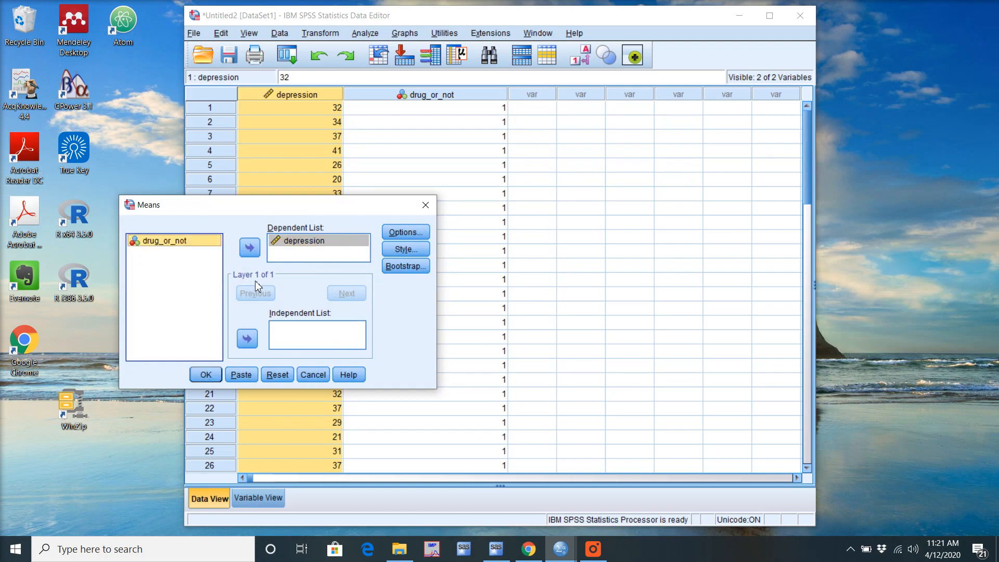
{"action": "left_click", "coordinate": [247, 339]}
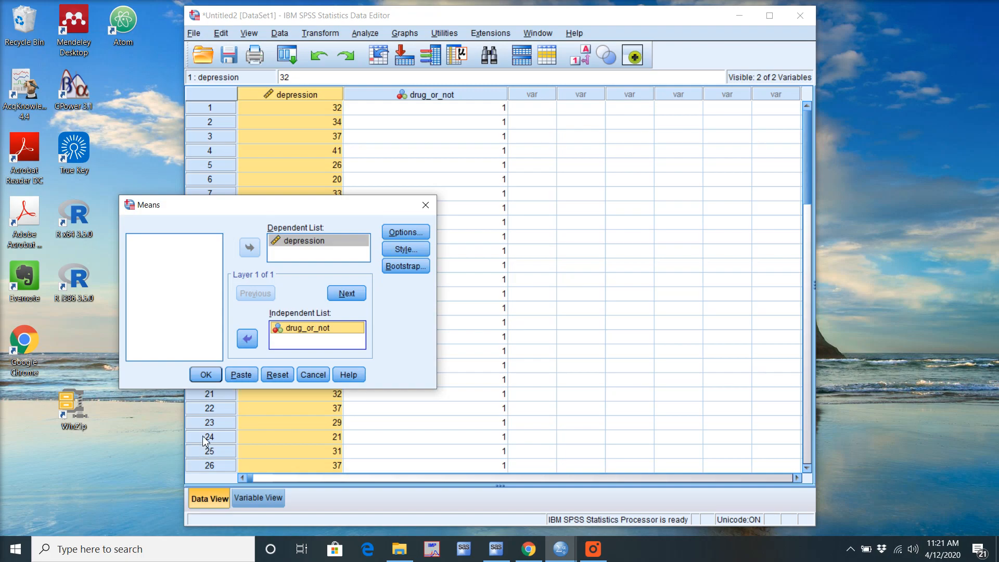
{"action": "left_click", "coordinate": [206, 375]}
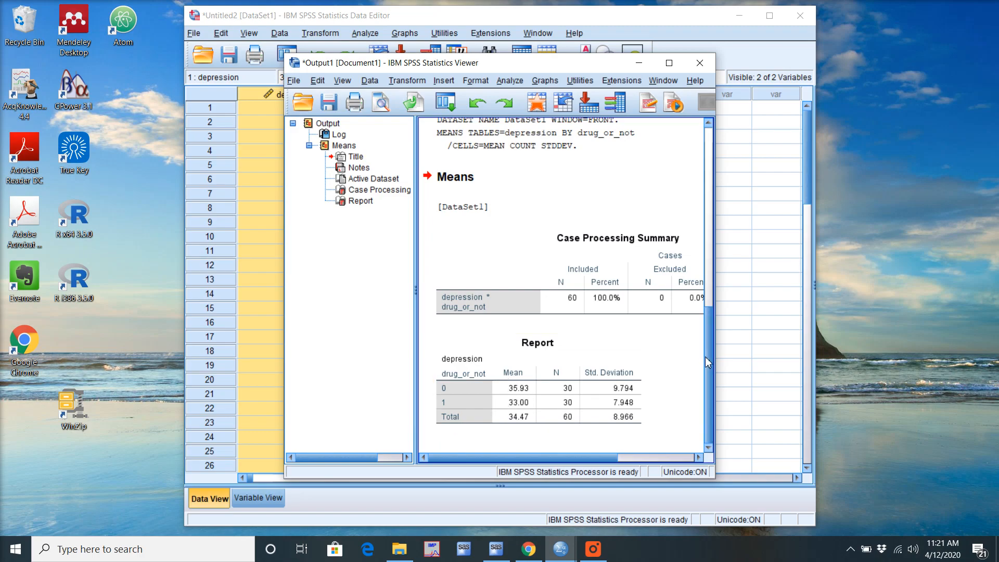
{"action": "left_click_drag", "start_coordinate": [716, 355], "coordinate": [964, 355]}
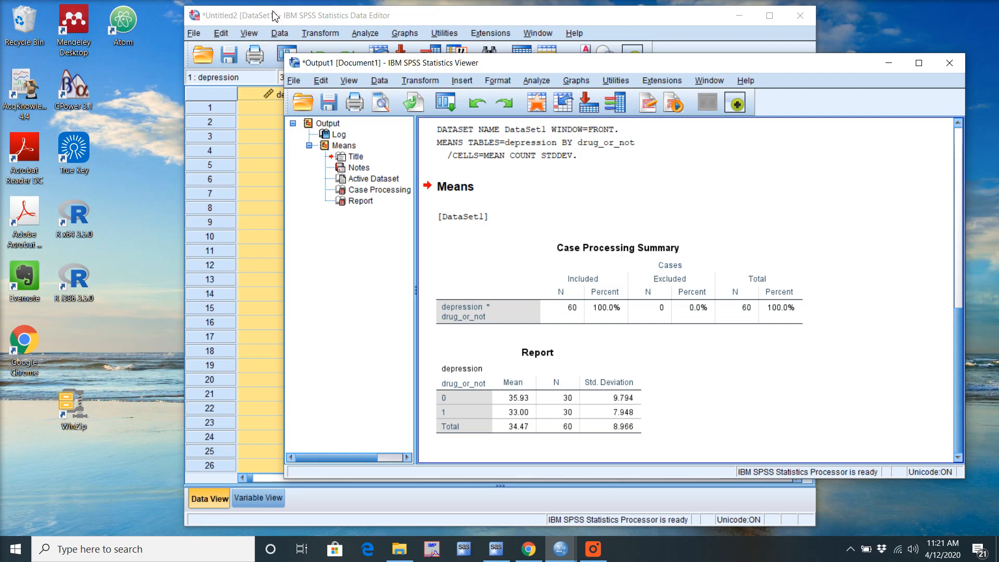
{"action": "left_click", "coordinate": [889, 63]}
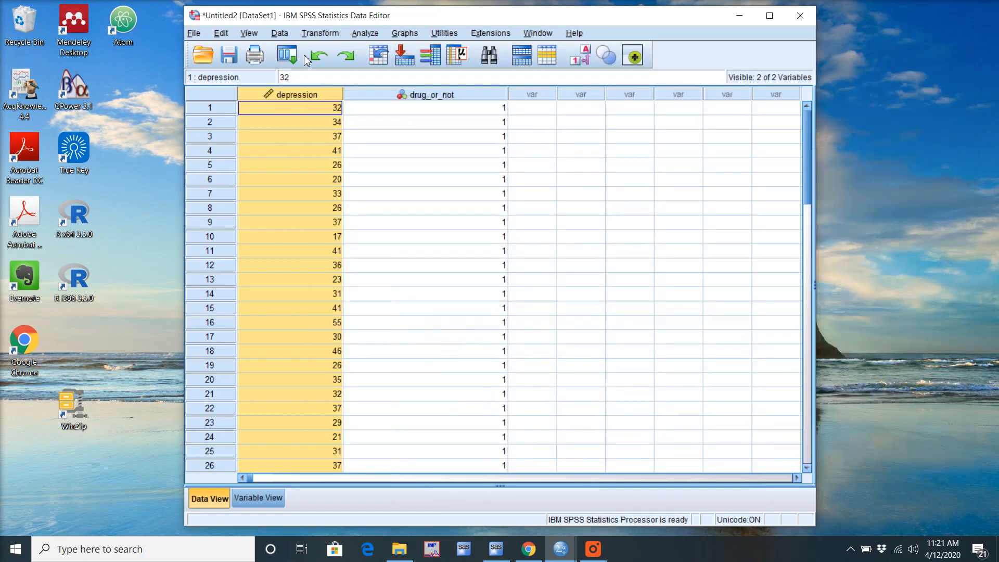
Set up an Independent-Samples T Test with depression as the test variable and drug_or_not as the grouping variable
{"action": "left_click", "coordinate": [369, 34]}
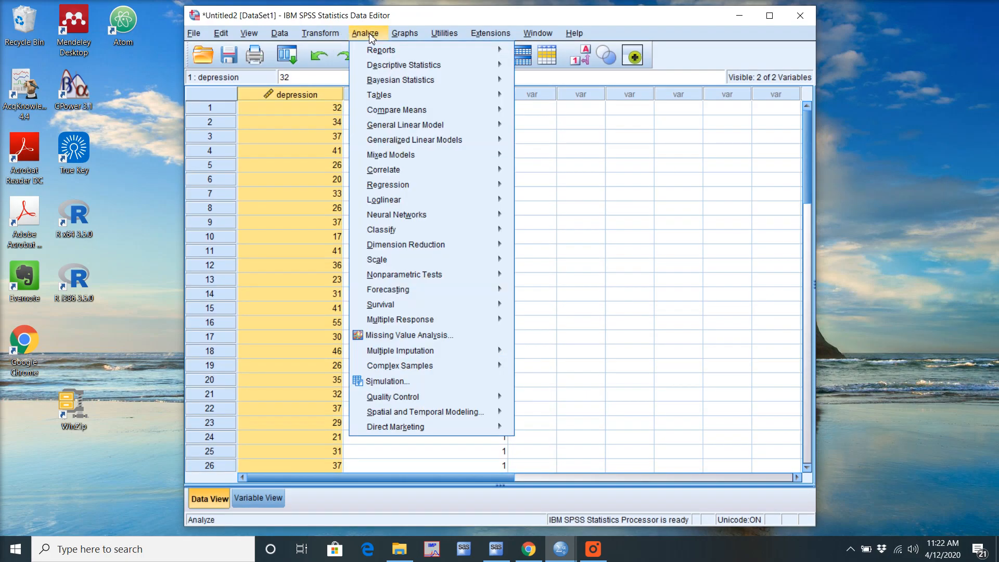
{"action": "mouse_move", "coordinate": [446, 110]}
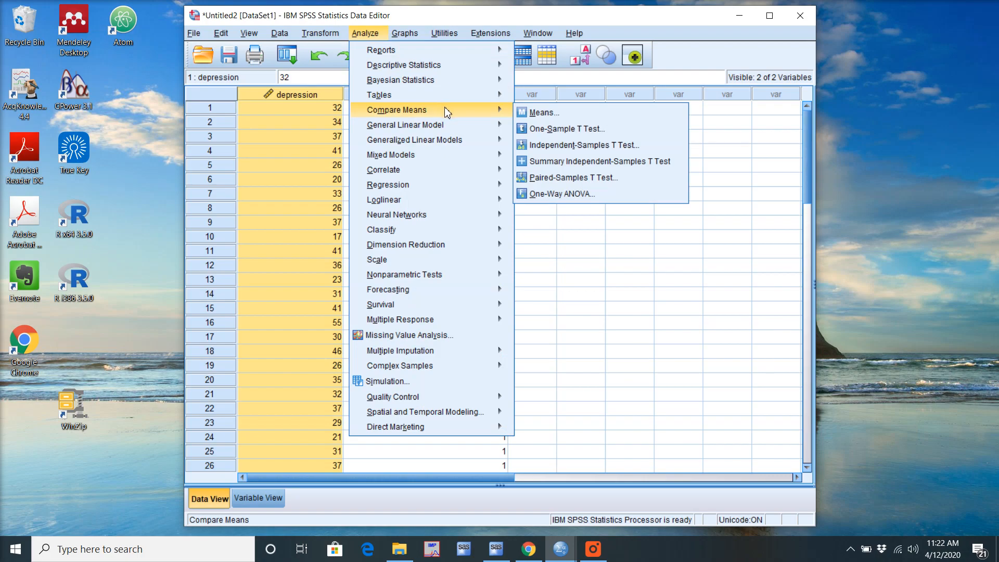
{"action": "left_click", "coordinate": [573, 147]}
{"action": "left_click_drag", "start_coordinate": [483, 153], "coordinate": [605, 142]}
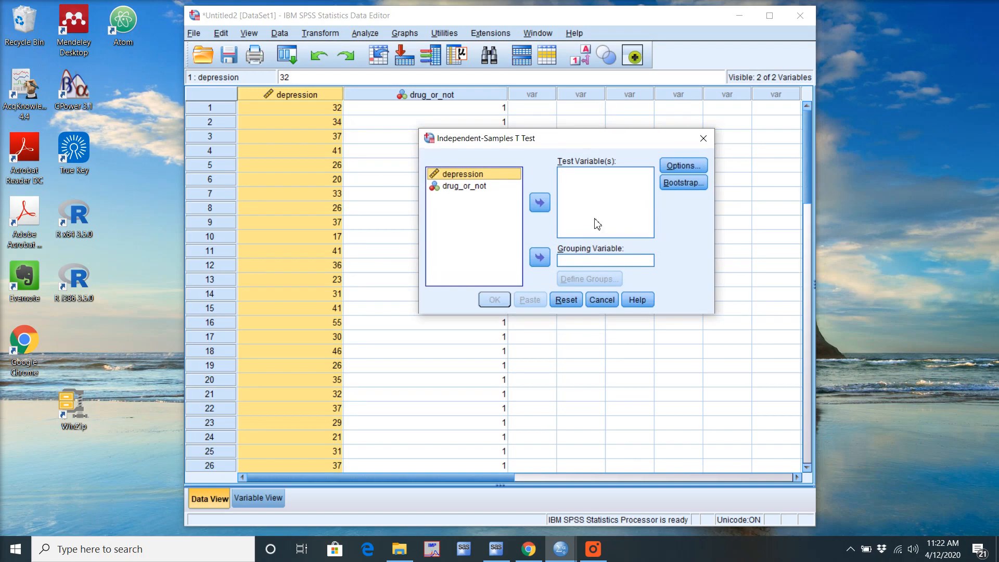
{"action": "left_click", "coordinate": [540, 203]}
{"action": "left_click", "coordinate": [466, 179]}
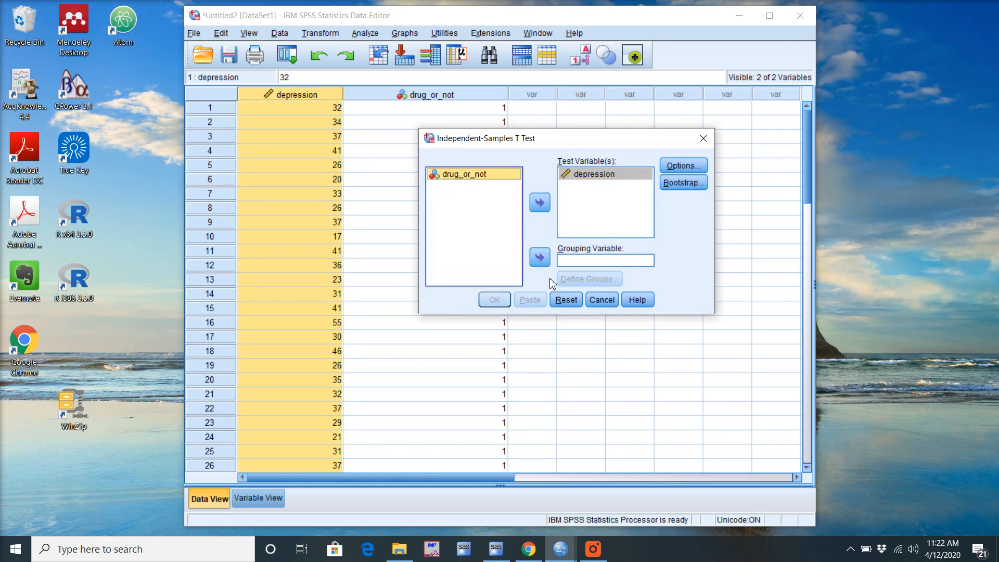
{"action": "left_click", "coordinate": [539, 257]}
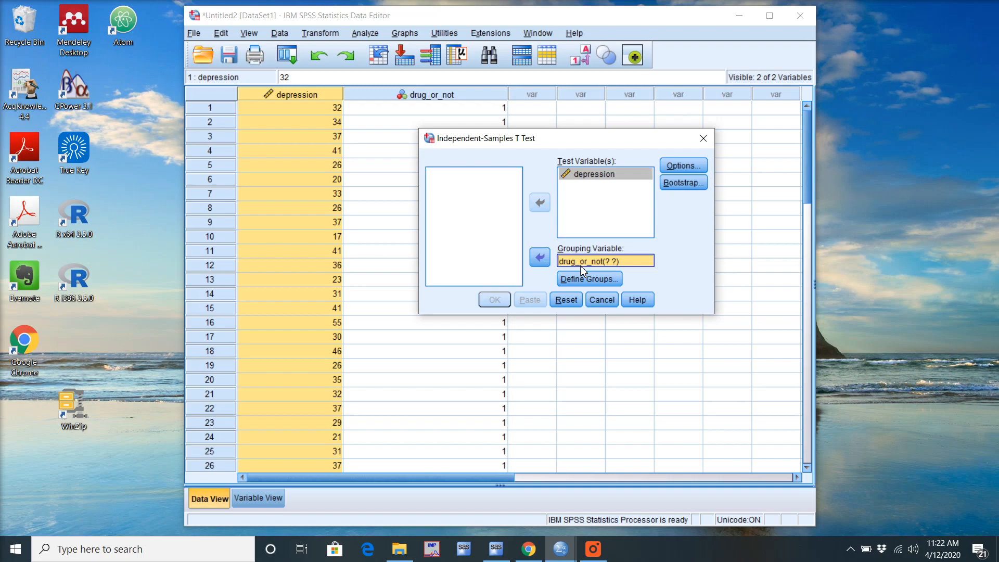
Define the drug_or_not groups with Group 1 as 0 and Group 2 as 1, and run the t test
{"action": "left_click", "coordinate": [588, 280]}
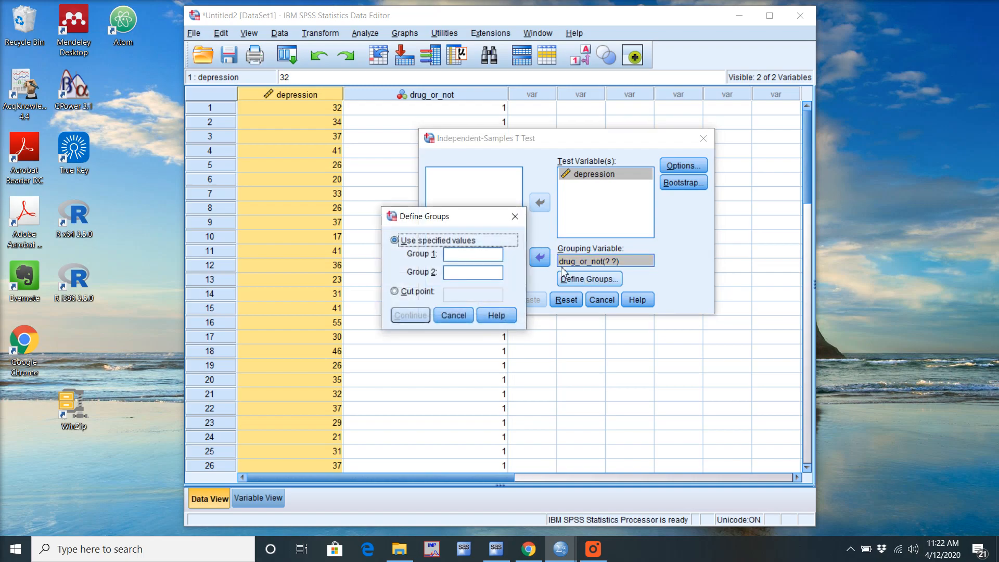
{"action": "left_click", "coordinate": [473, 253]}
{"action": "type", "text": "0"}
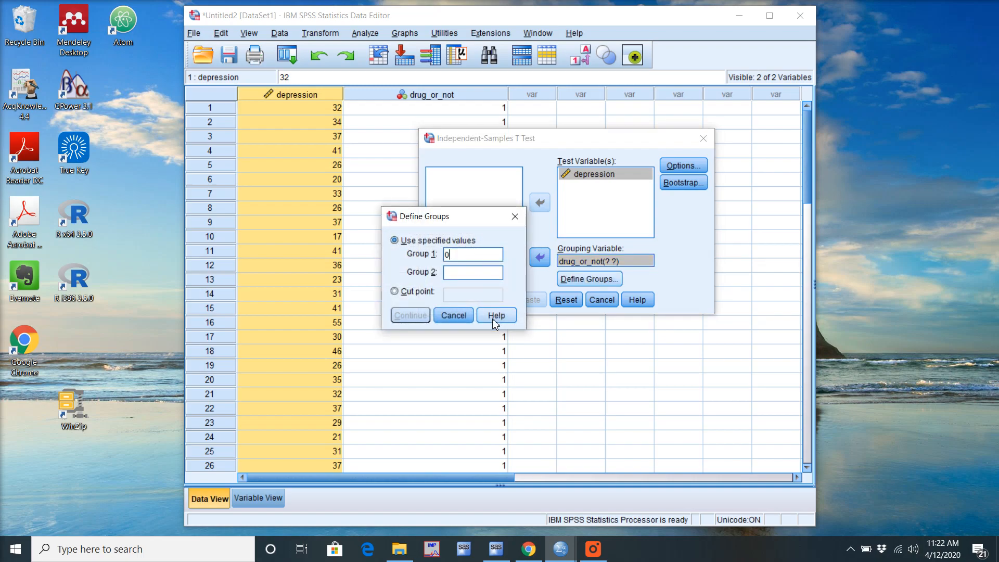
{"action": "left_click", "coordinate": [468, 273]}
{"action": "type", "text": "1"}
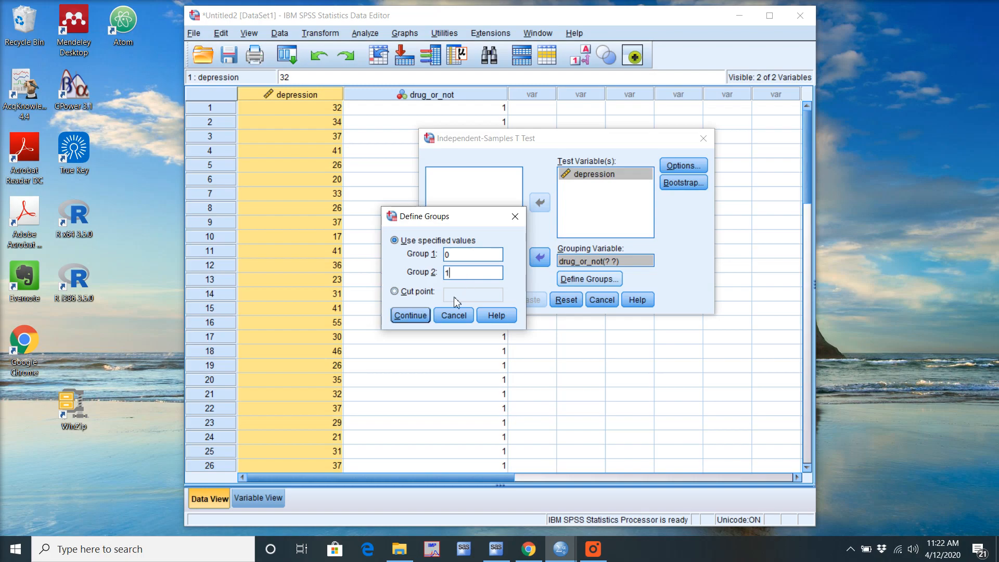
{"action": "left_click", "coordinate": [410, 315]}
{"action": "left_click", "coordinate": [492, 301]}
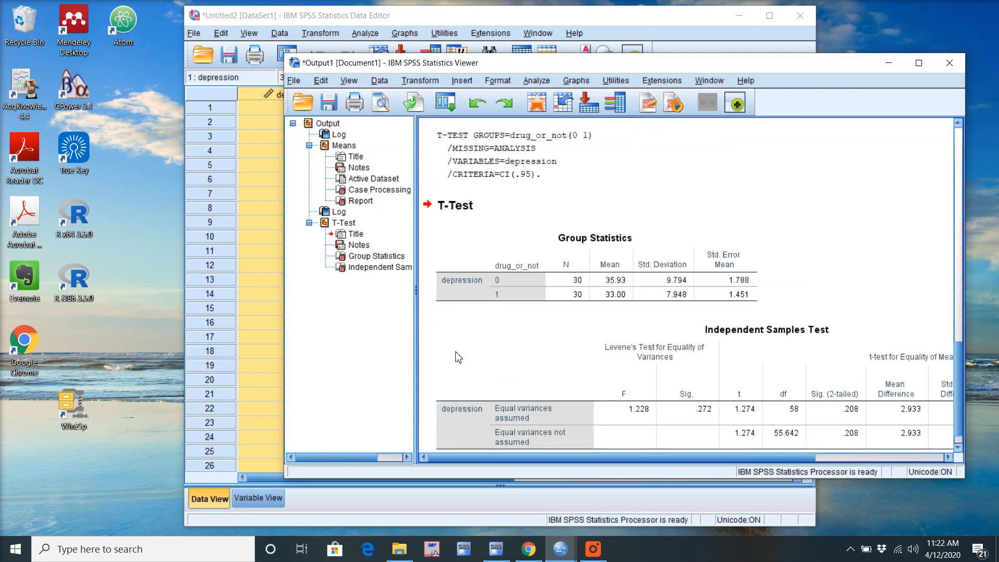
Reposition and widen the output window so the full Independent Samples Test table fits in view
{"action": "left_click_drag", "start_coordinate": [661, 65], "coordinate": [523, 48]}
{"action": "left_click_drag", "start_coordinate": [834, 179], "coordinate": [998, 178]}
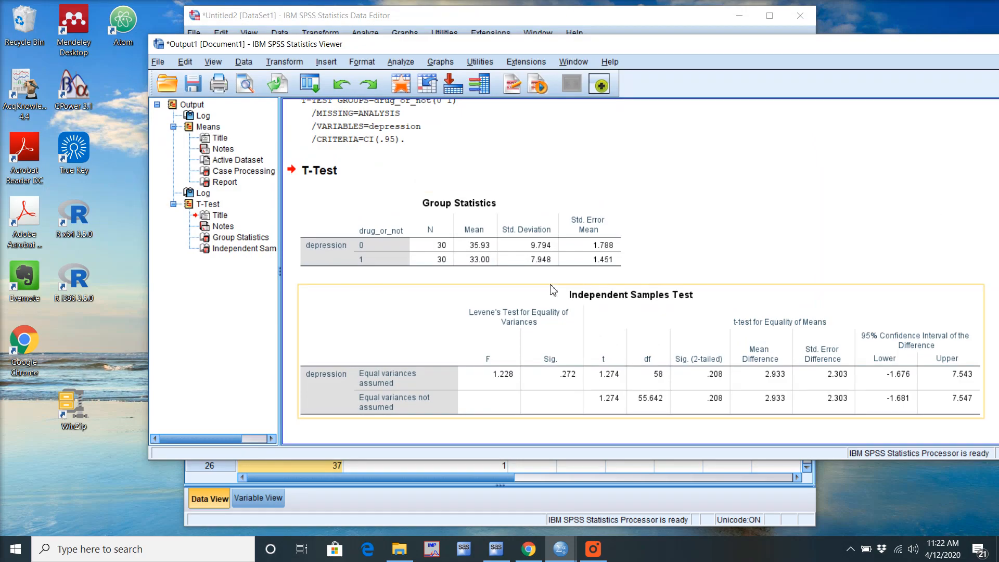
{"action": "left_click_drag", "start_coordinate": [560, 48], "coordinate": [484, 53]}
Examine the Independent Samples Test and Group Statistics tables for the depression comparison
{"action": "left_click", "coordinate": [434, 129]}
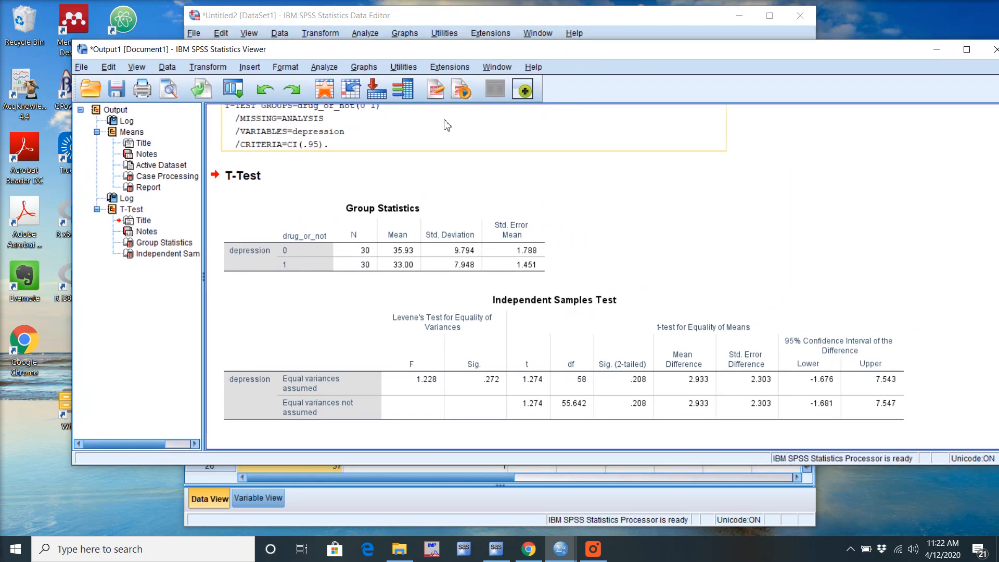
{"action": "left_click", "coordinate": [604, 307]}
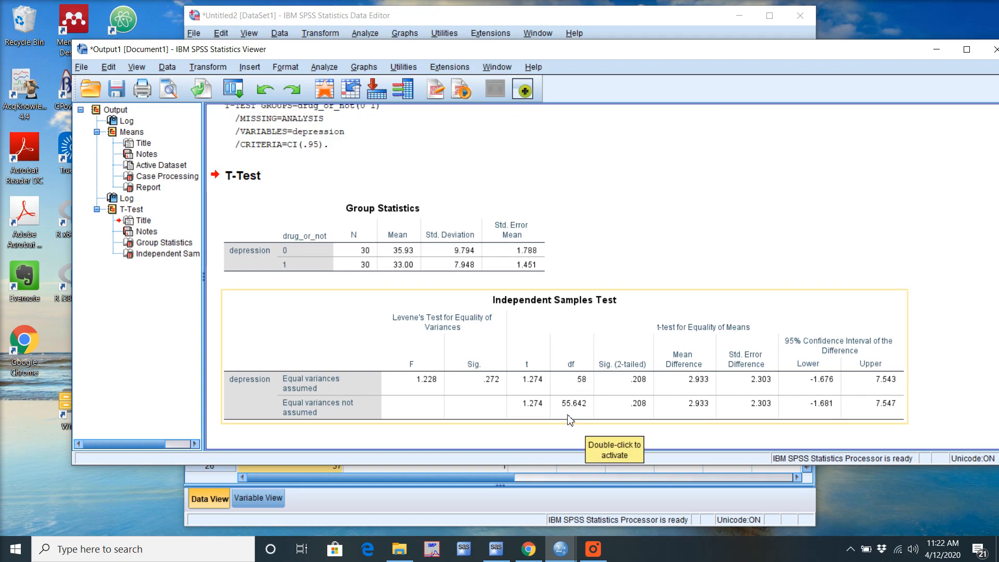
{"action": "left_click", "coordinate": [582, 433]}
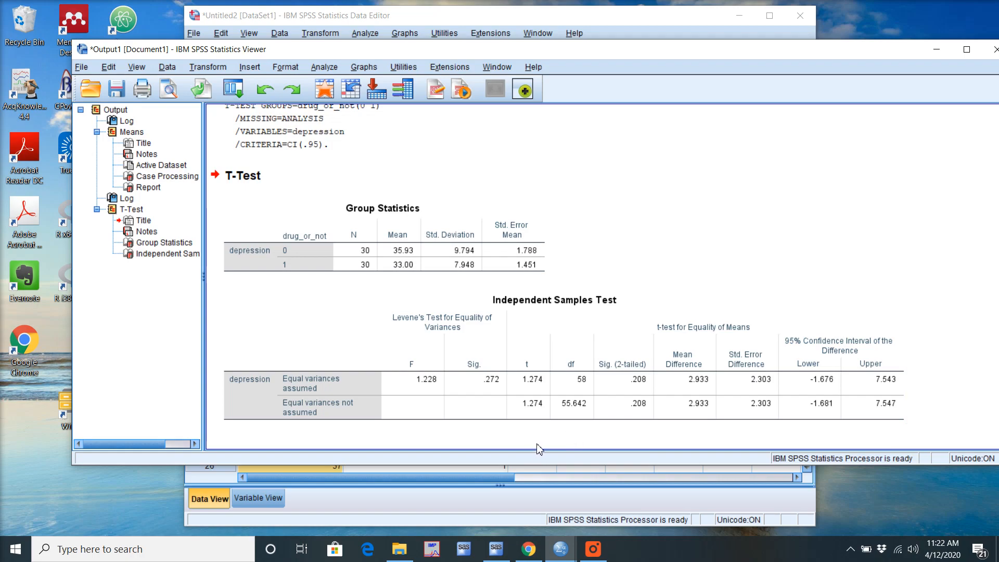
{"action": "left_click", "coordinate": [400, 387]}
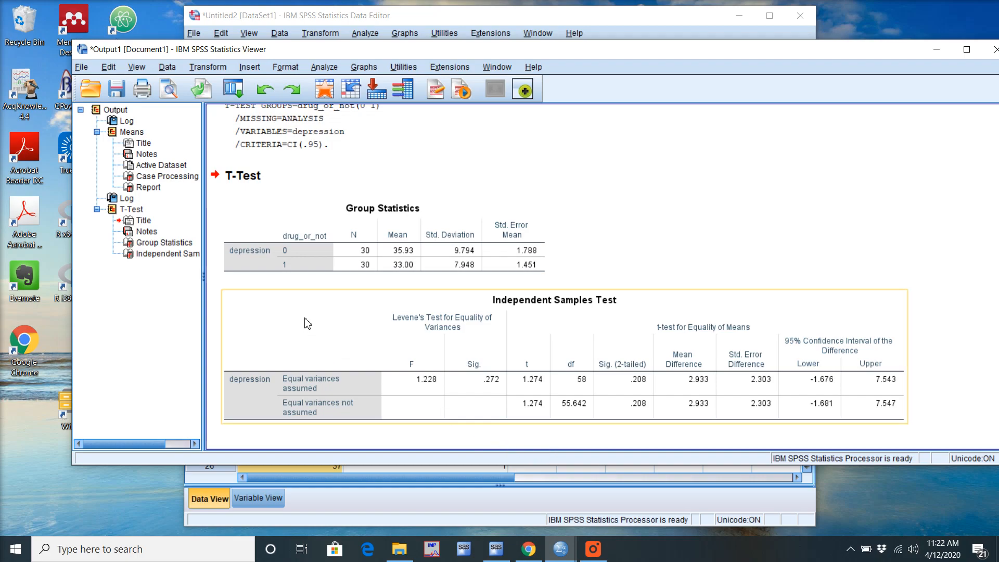
{"action": "left_click", "coordinate": [402, 267]}
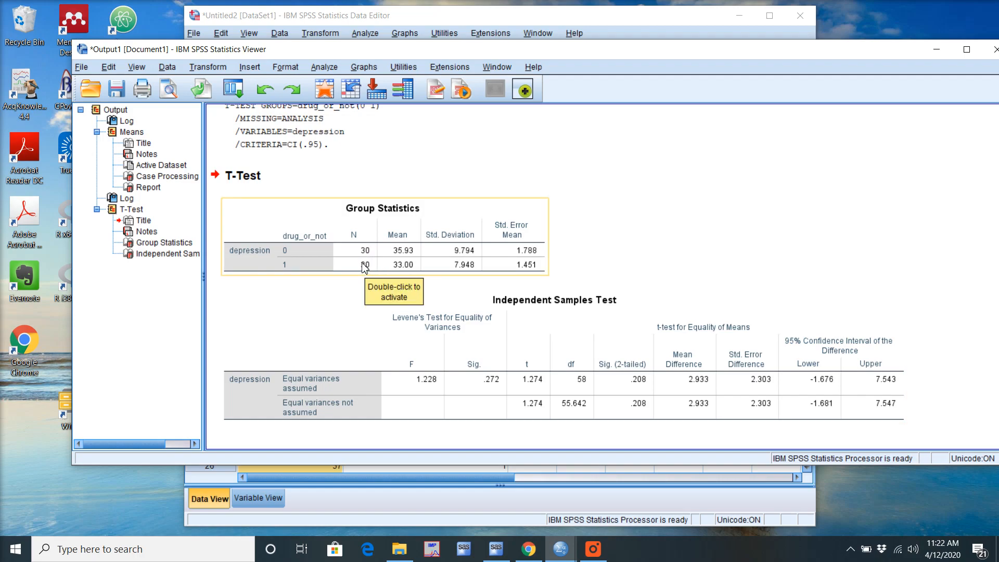
{"action": "left_click", "coordinate": [519, 359]}
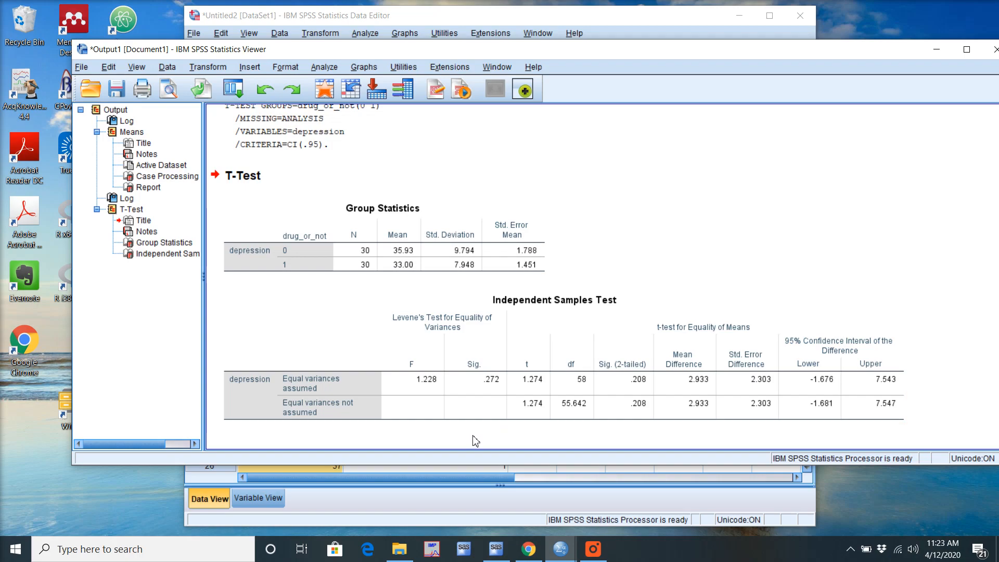
Switch to Chrome, download SAD.txt from the NYU Classes file list, and return to the SPSS data editor
{"action": "left_click", "coordinate": [594, 556]}
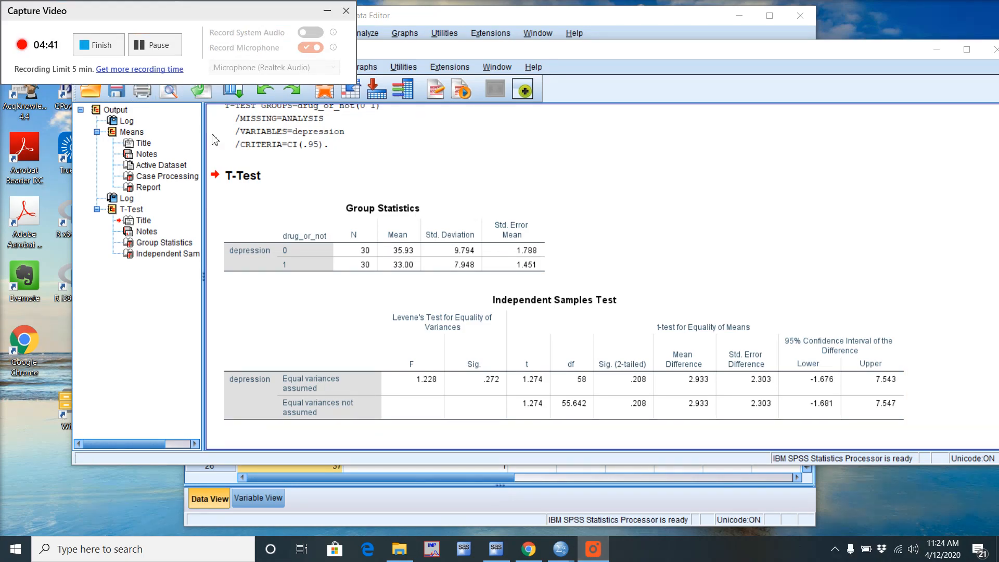
{"action": "left_click", "coordinate": [529, 549]}
{"action": "left_click", "coordinate": [223, 183]}
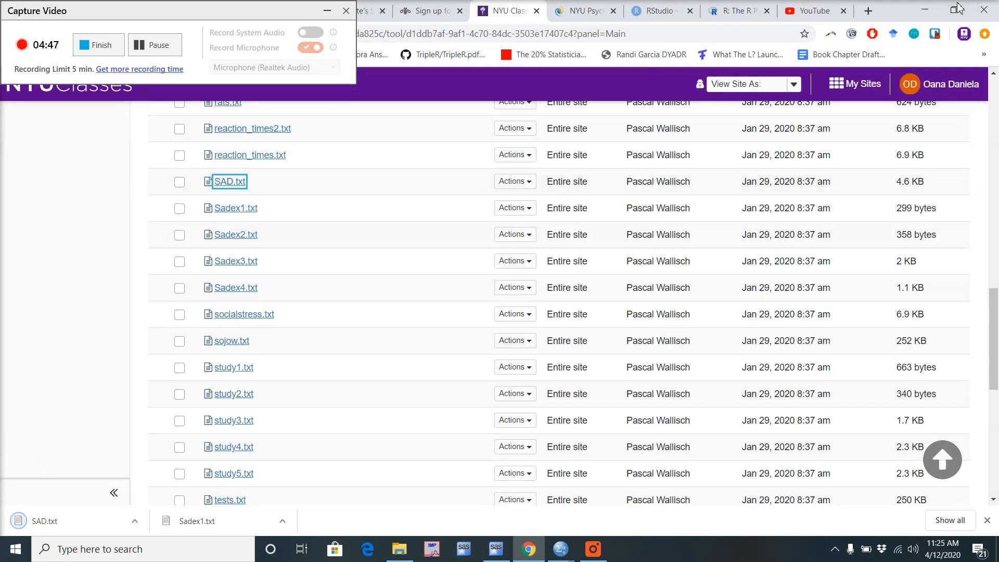
{"action": "left_click", "coordinate": [924, 9]}
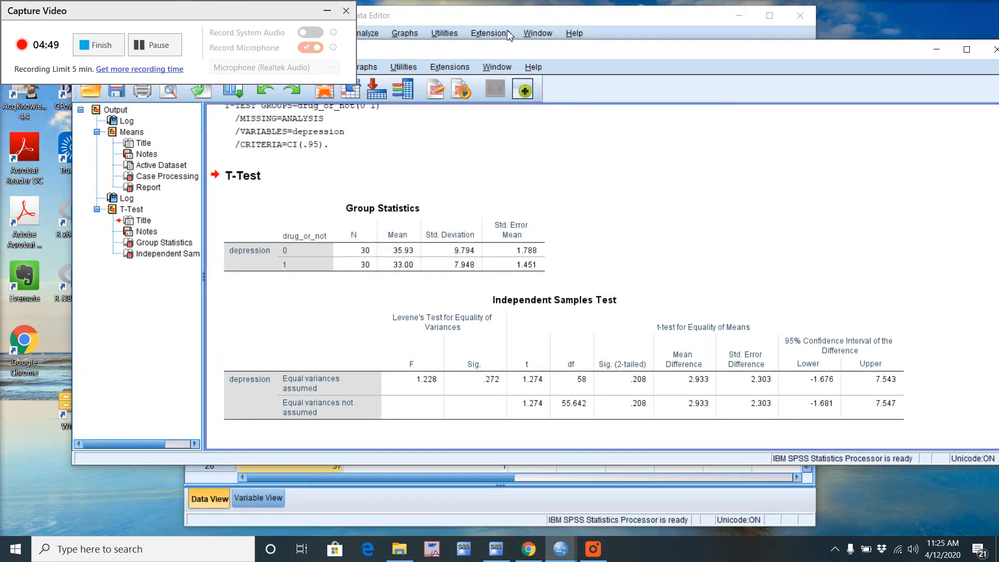
{"action": "left_click", "coordinate": [436, 32]}
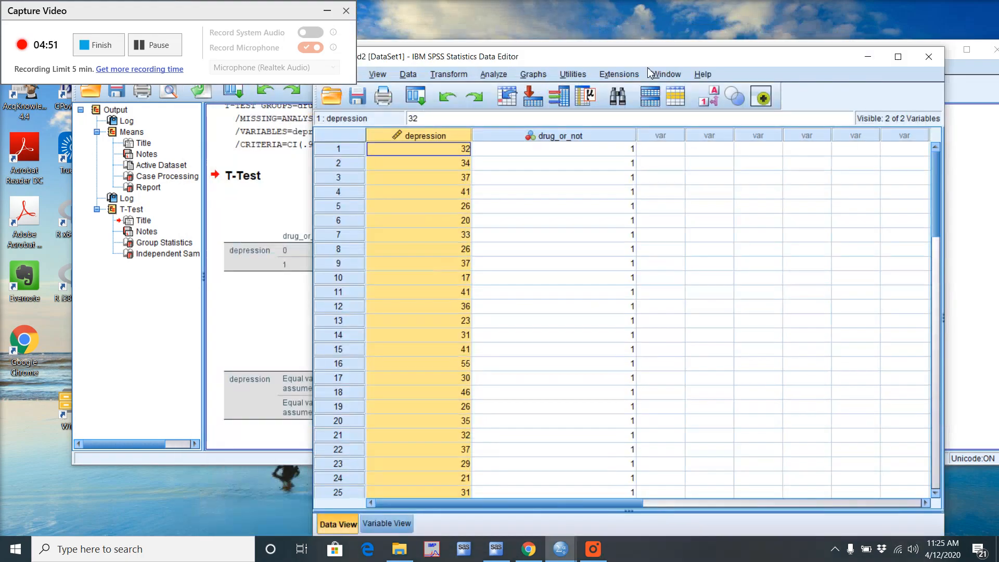